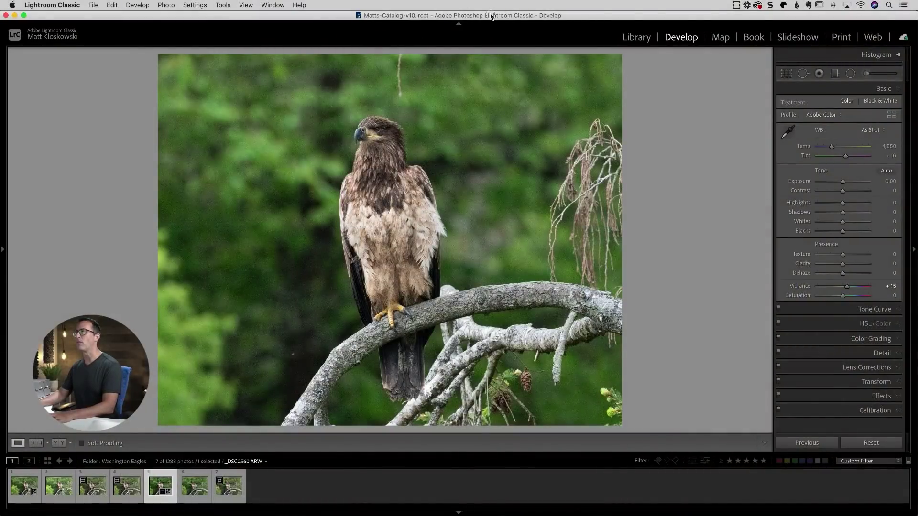
- Apply Auto tone to the eagle photo and nudge exposure up to +0.10
click(885, 55)
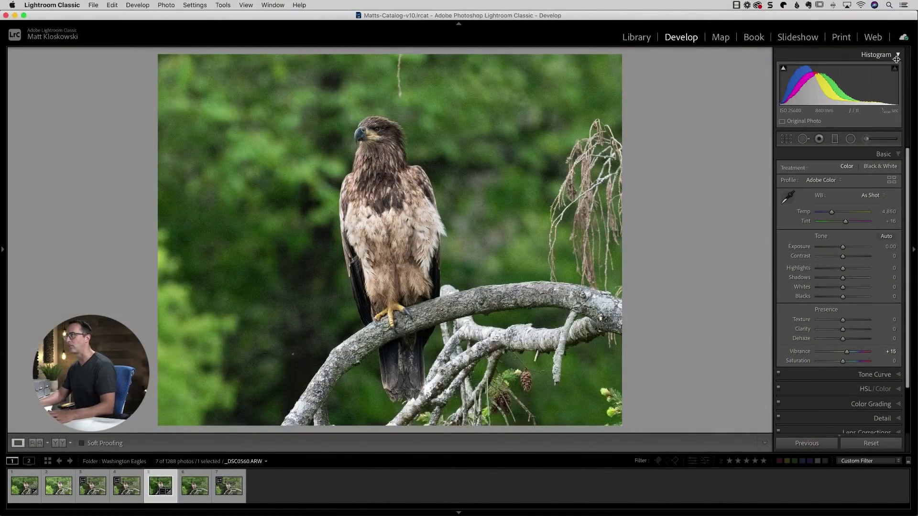
click(897, 56)
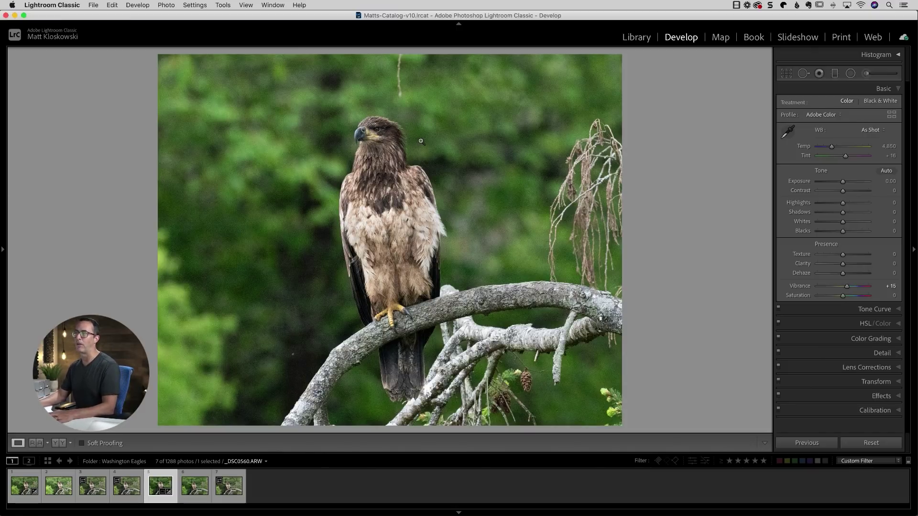
click(886, 172)
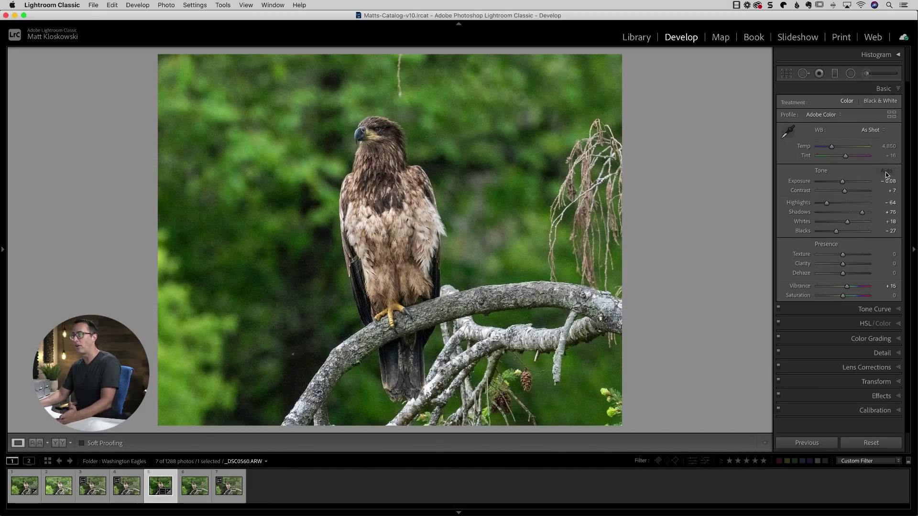
drag(841, 182, 843, 183)
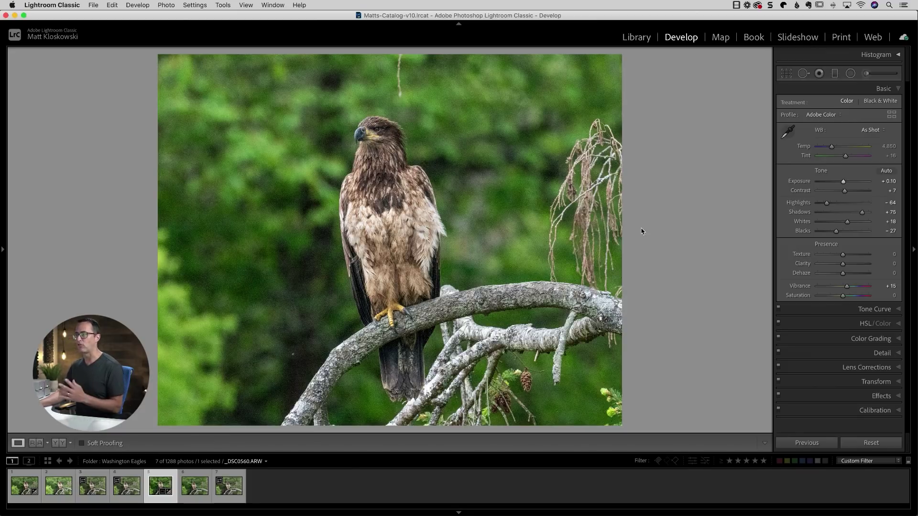
- Glance at the Detail panel, then show the Photo > Edit In list of external editors
click(883, 353)
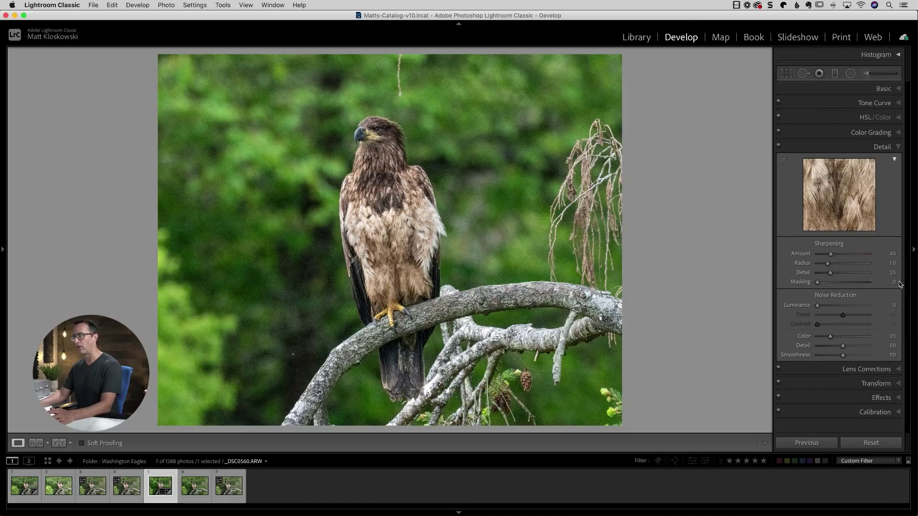
click(882, 148)
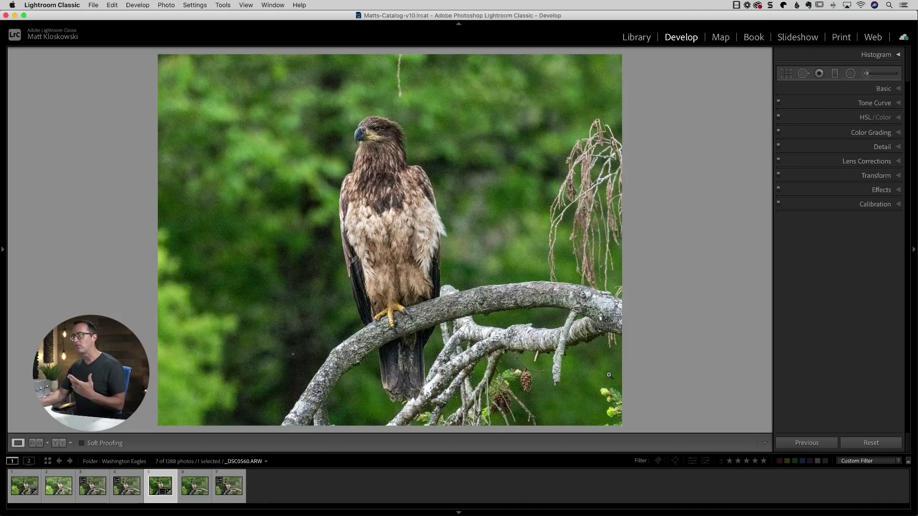
click(163, 4)
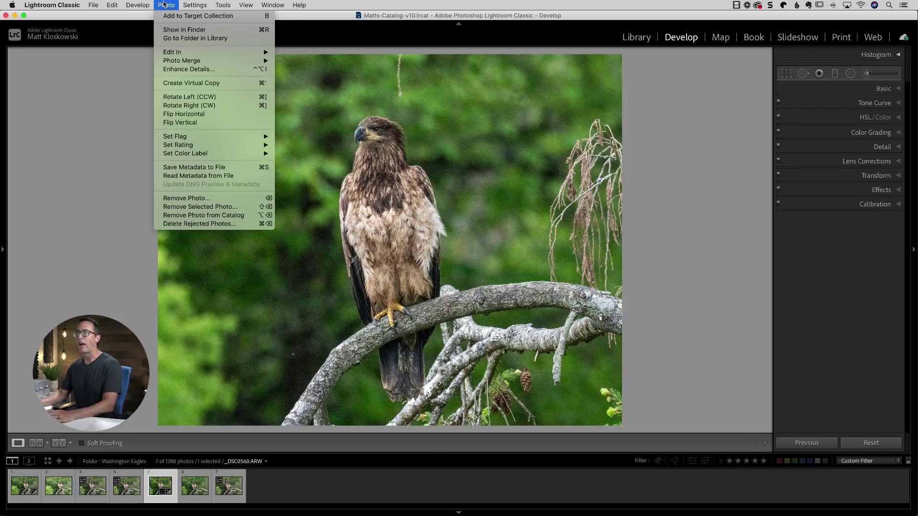
mouse_move(173, 56)
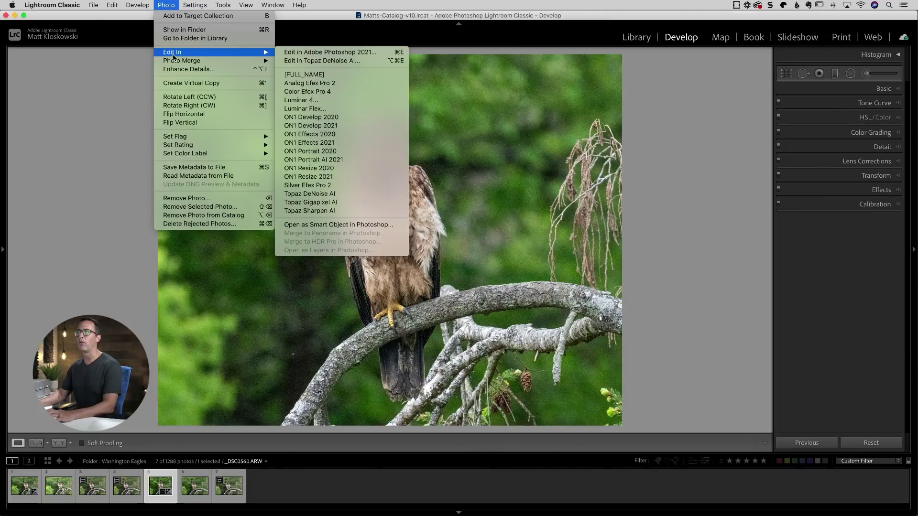
- Open the eagle photo in Photoshop 2021 and select the Healing Brush Tool
click(378, 52)
key(super+Tab)
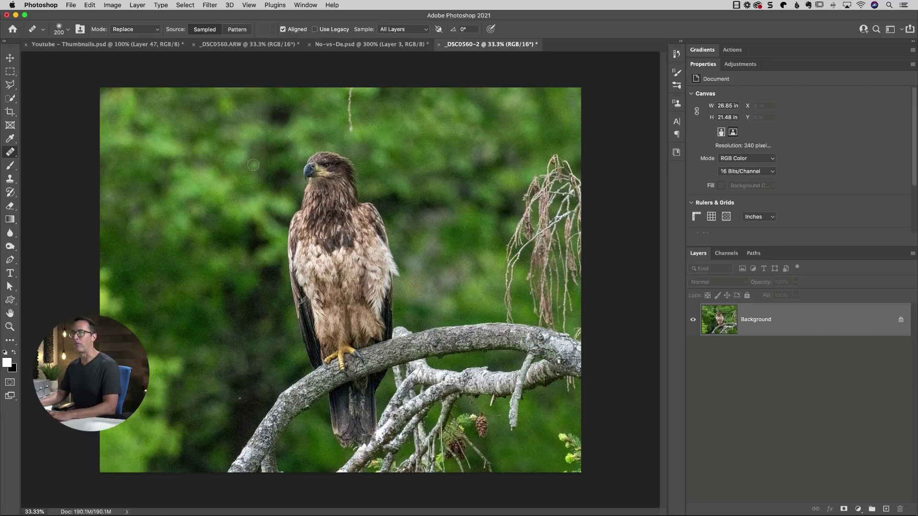
right_click(10, 153)
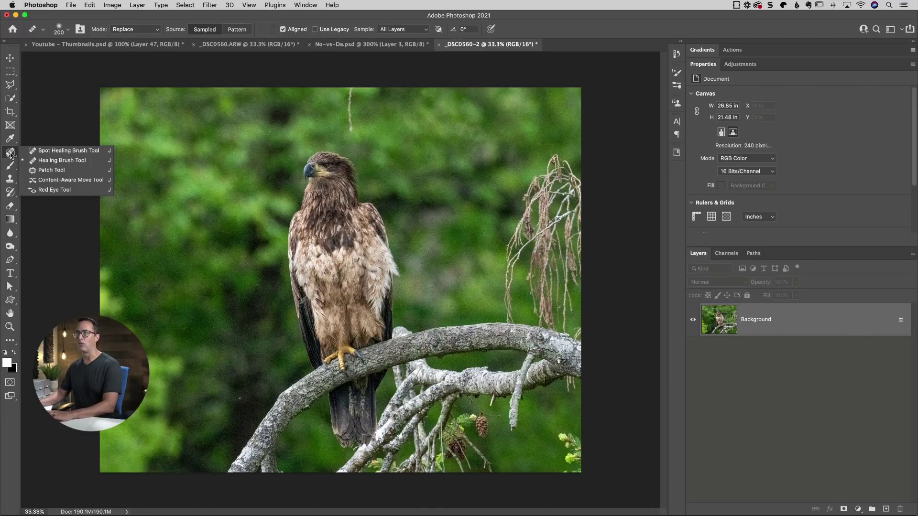
click(56, 161)
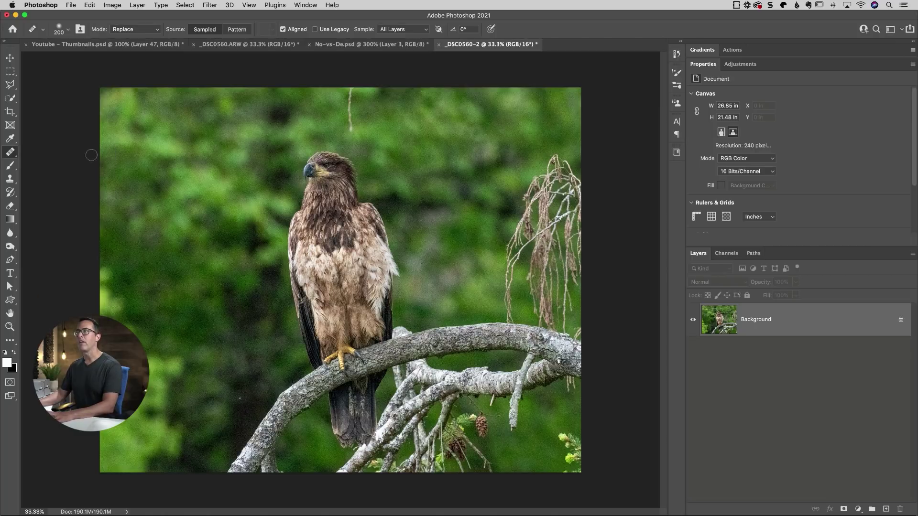
- Heal away the hanging twig above the eagle and a spot near the lower-right corner
alt+click(328, 131)
drag(351, 124, 349, 86)
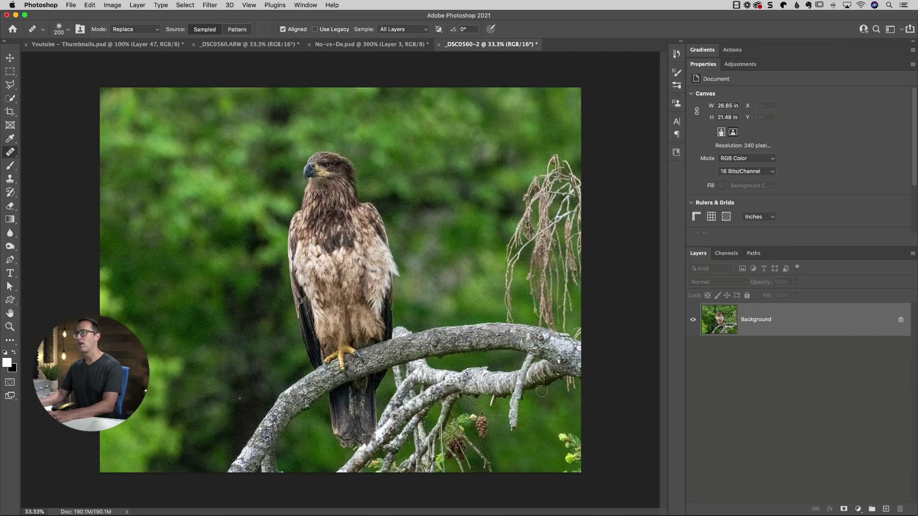
alt+click(541, 423)
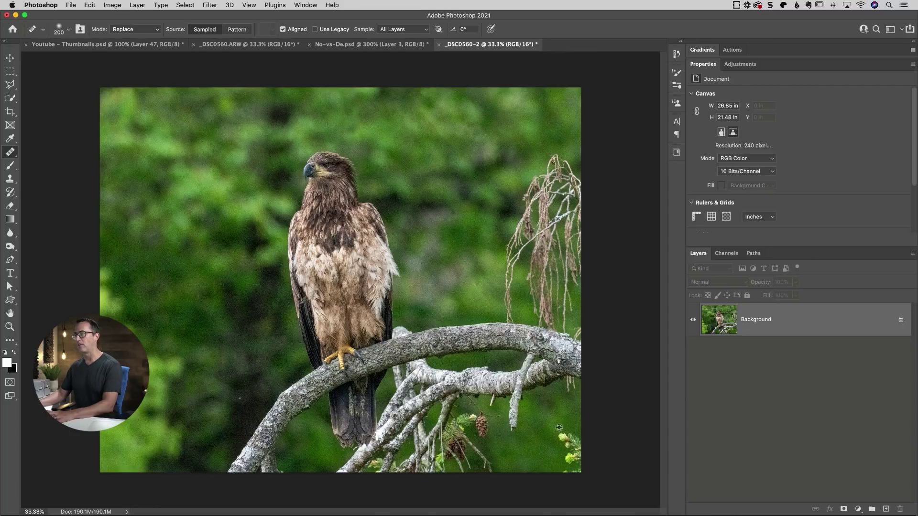
mouse_move(561, 431)
mouse_down()
mouse_move(574, 433)
mouse_move(579, 451)
mouse_move(565, 449)
mouse_move(567, 475)
mouse_move(579, 450)
mouse_move(578, 468)
mouse_move(576, 441)
mouse_up()
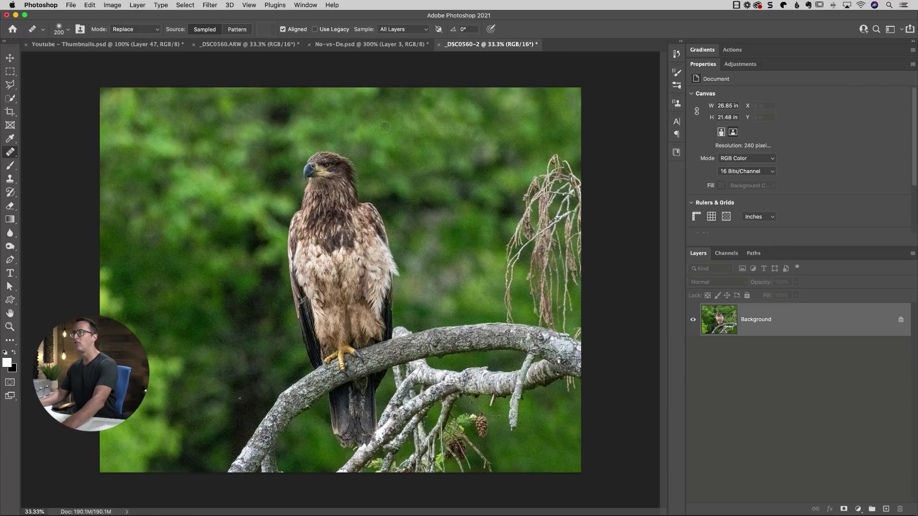
- Run Filter > Topaz Labs > Topaz DeNoise AI on the eagle photo
click(209, 5)
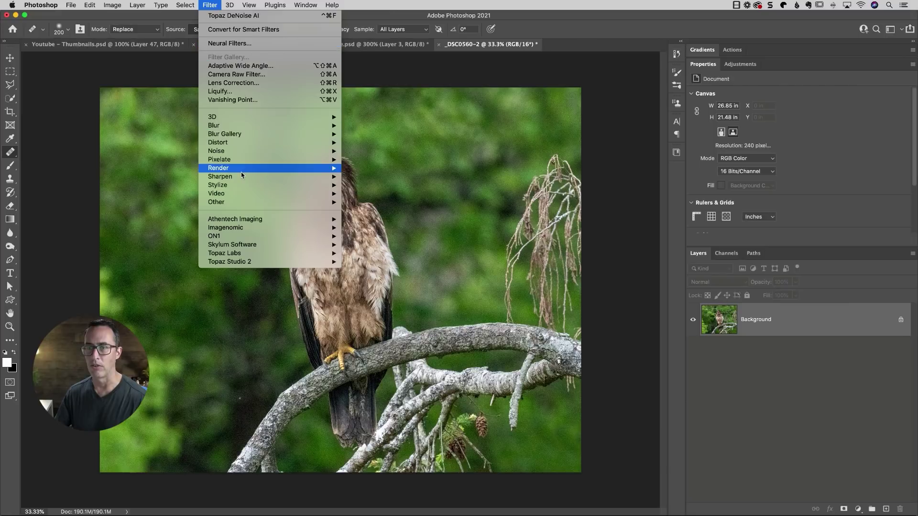
mouse_move(257, 254)
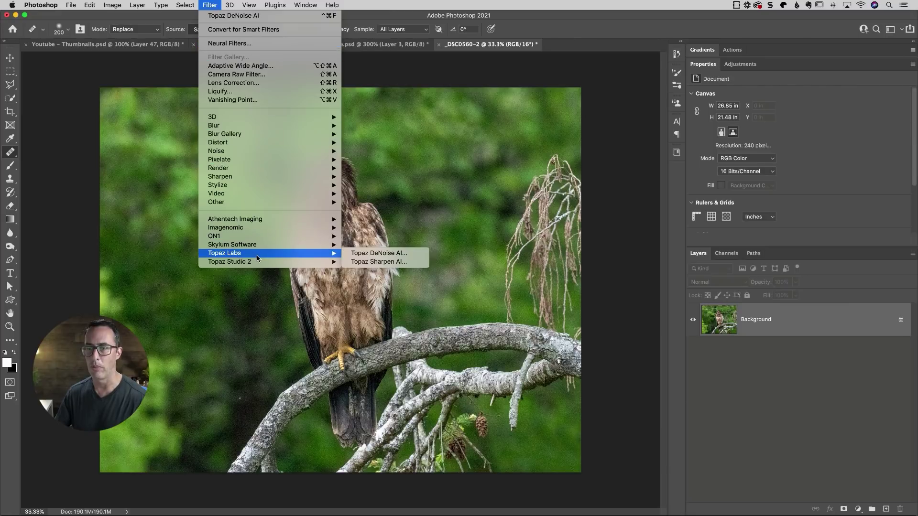
click(381, 253)
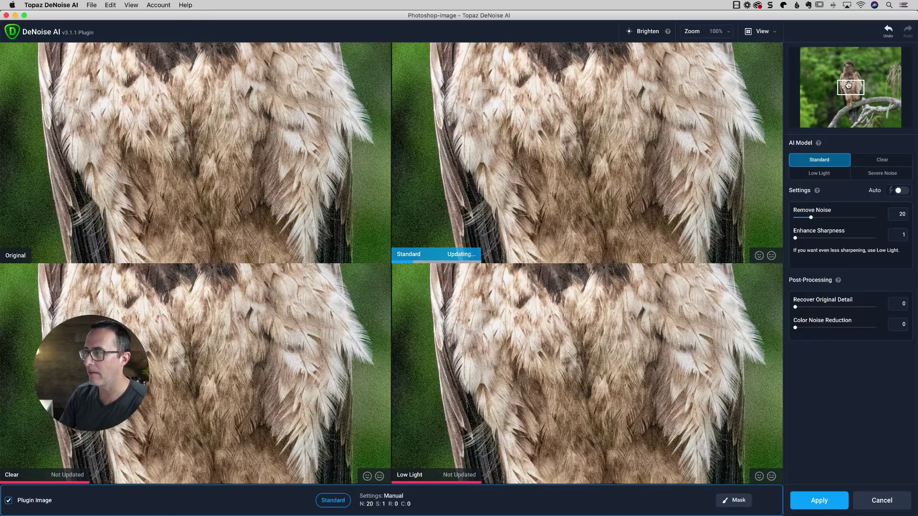
- Switch to a single large preview at 200% zoom, centred on the eagle's head
click(772, 32)
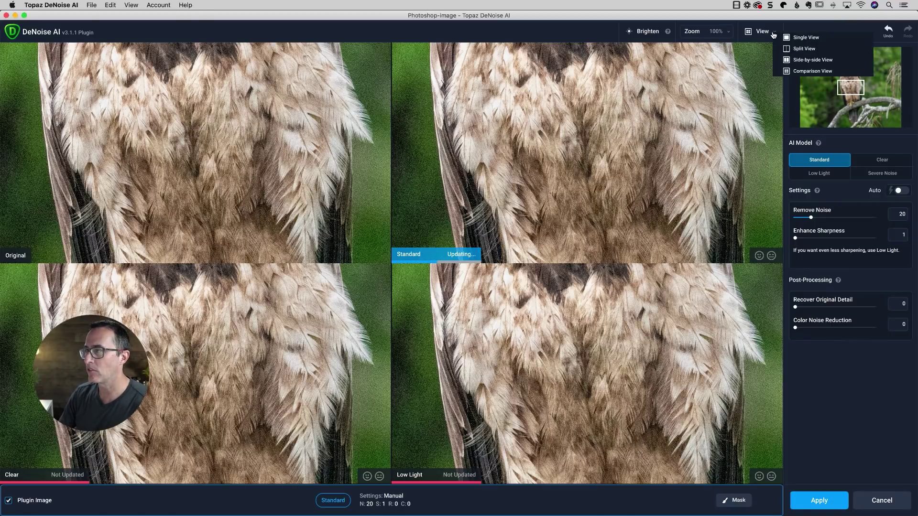
click(788, 39)
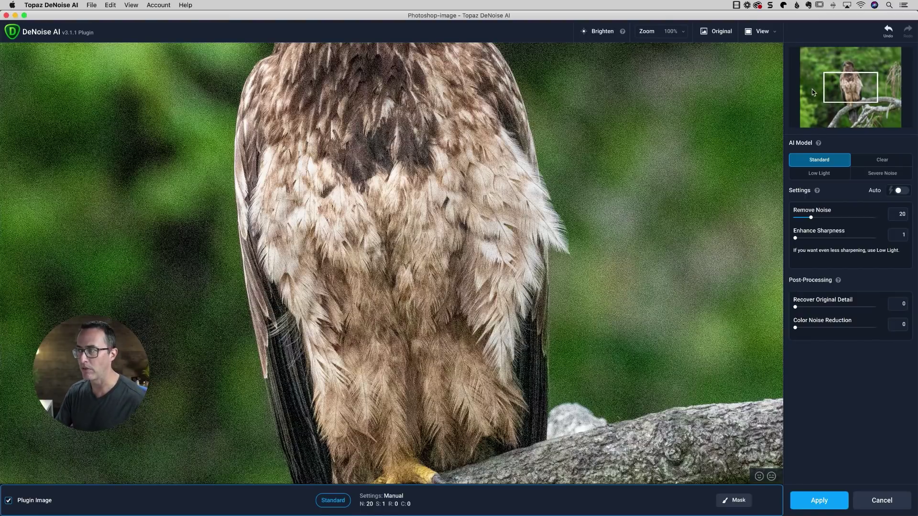
drag(841, 84, 843, 61)
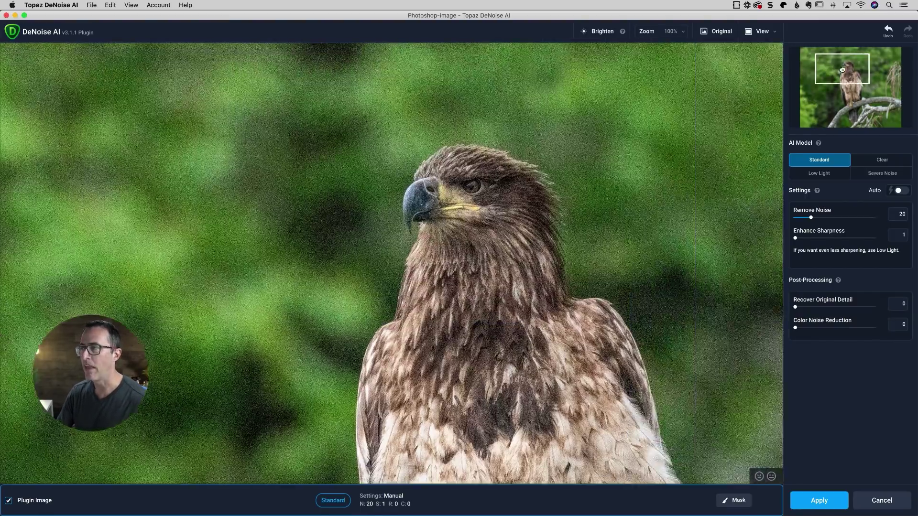
click(682, 33)
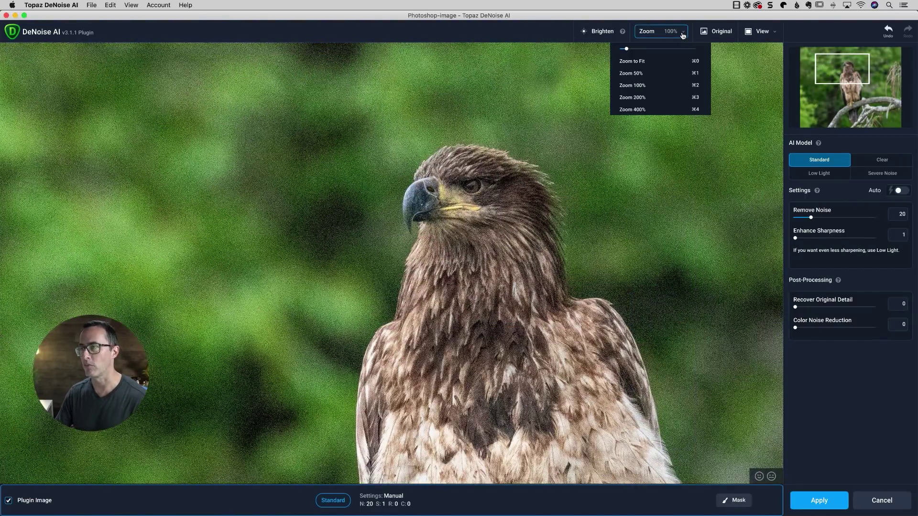
click(646, 98)
drag(575, 156, 465, 205)
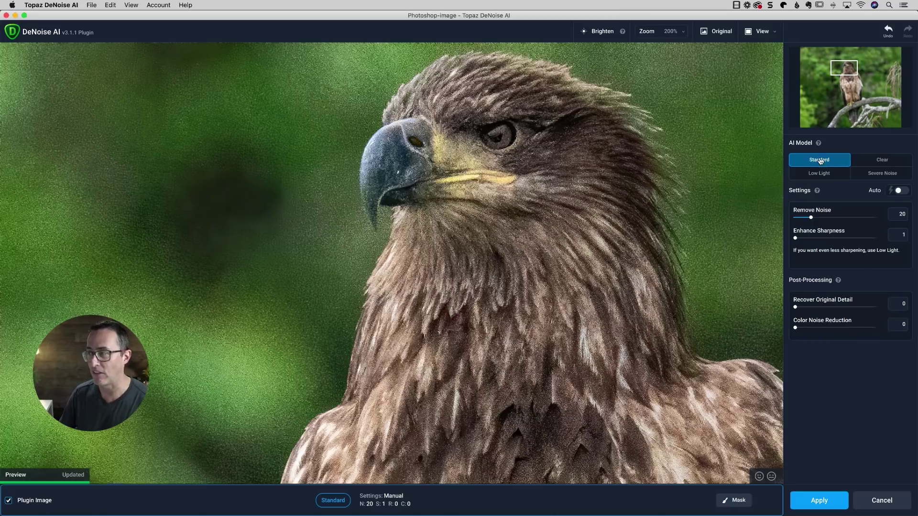
- Read the AI Model help descriptions to compare the available denoising models
mouse_move(819, 145)
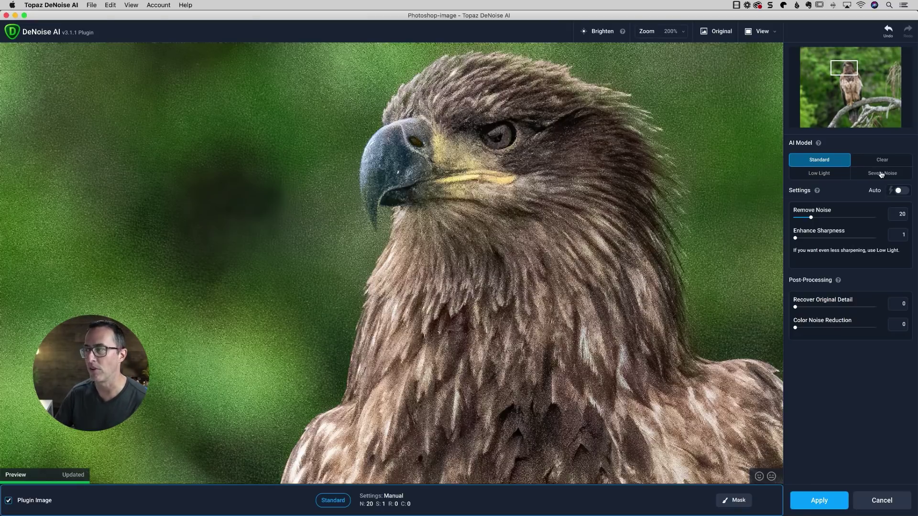
- Switch to the Severe Noise model and toggle Original twice to compare against the noisy image
click(878, 177)
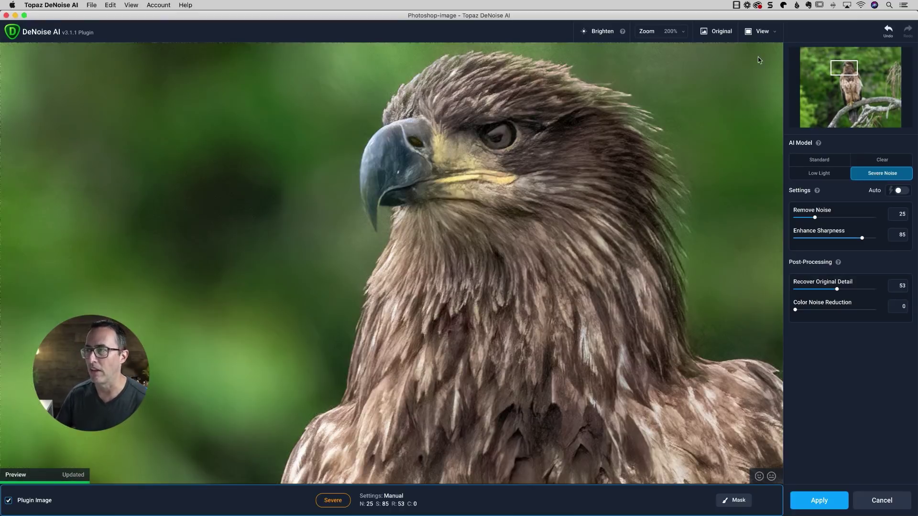
click(720, 34)
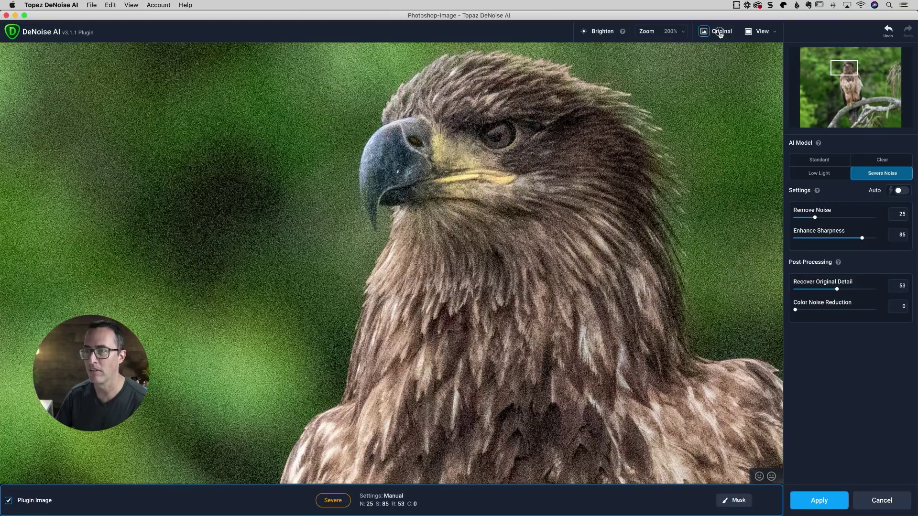
click(720, 34)
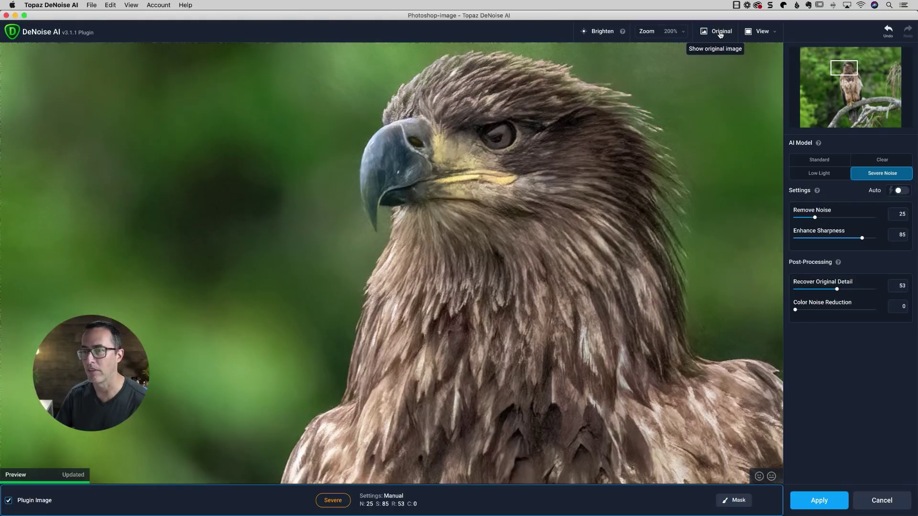
click(719, 34)
click(720, 34)
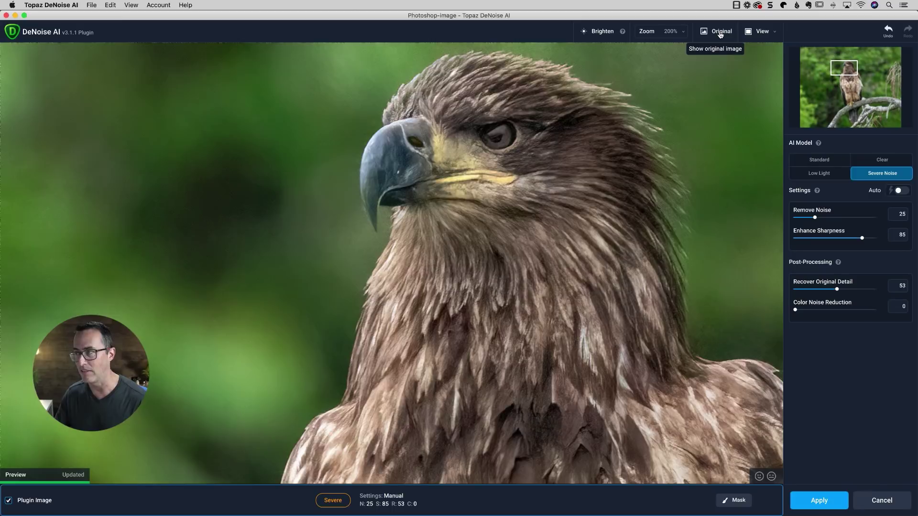
- Show the four-model comparison view, centred on the eagle's head
click(775, 32)
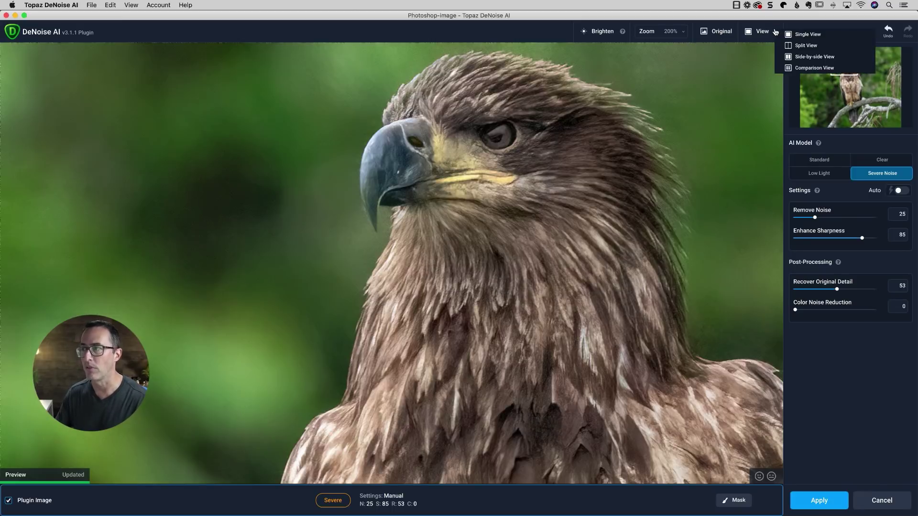
click(803, 67)
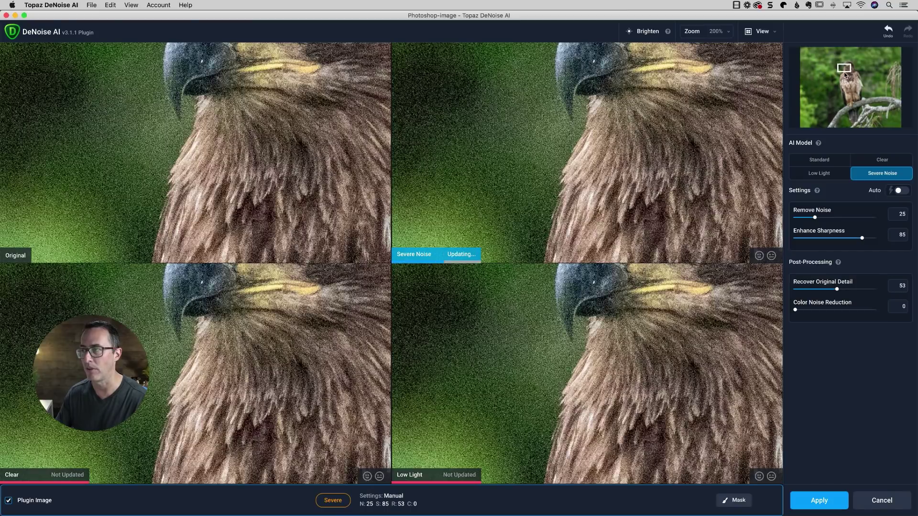
drag(845, 79, 847, 64)
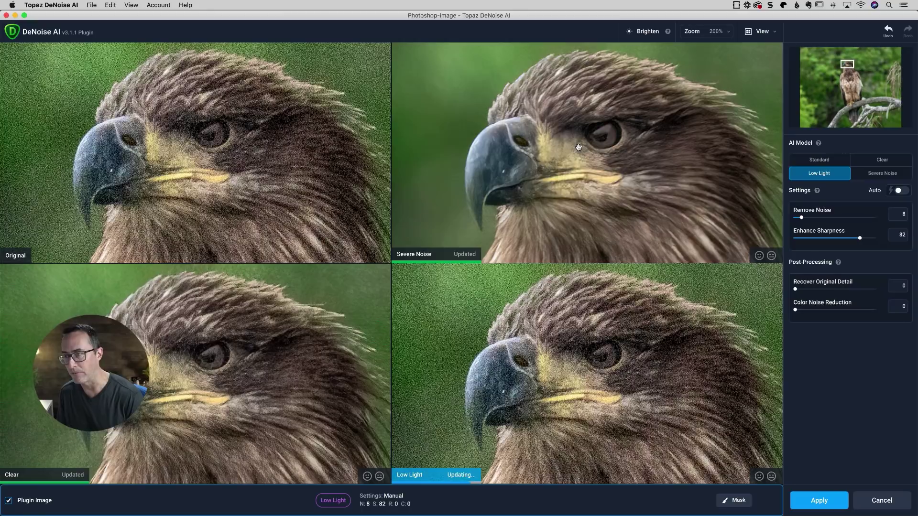
- Alternate between the Severe Noise and Low Light panes, ending on Severe Noise
click(578, 146)
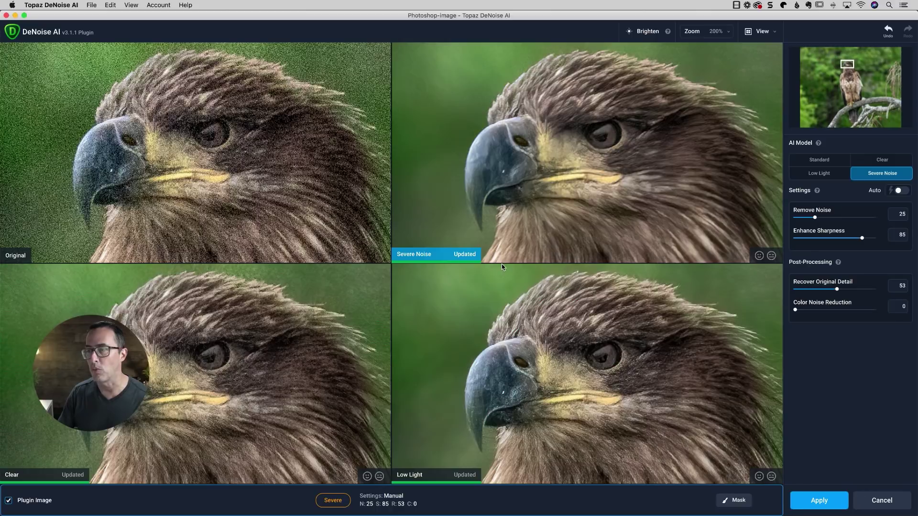
click(469, 331)
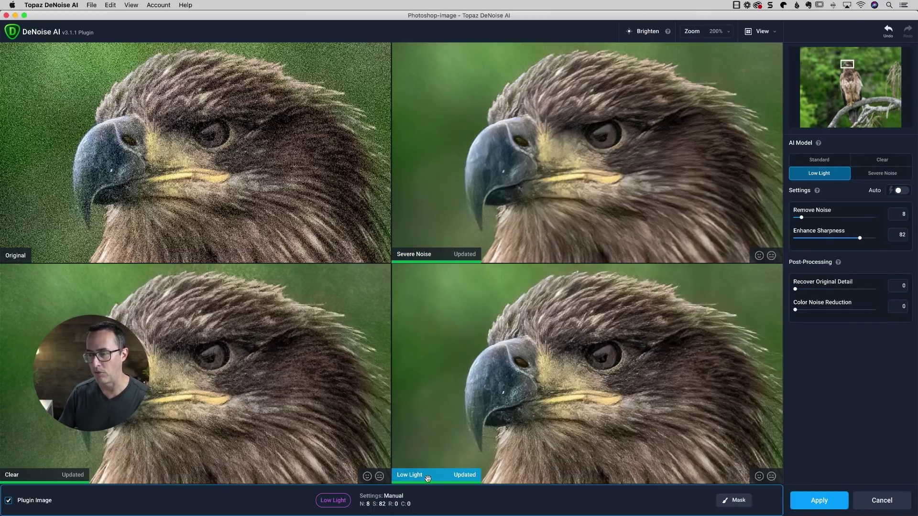
click(499, 197)
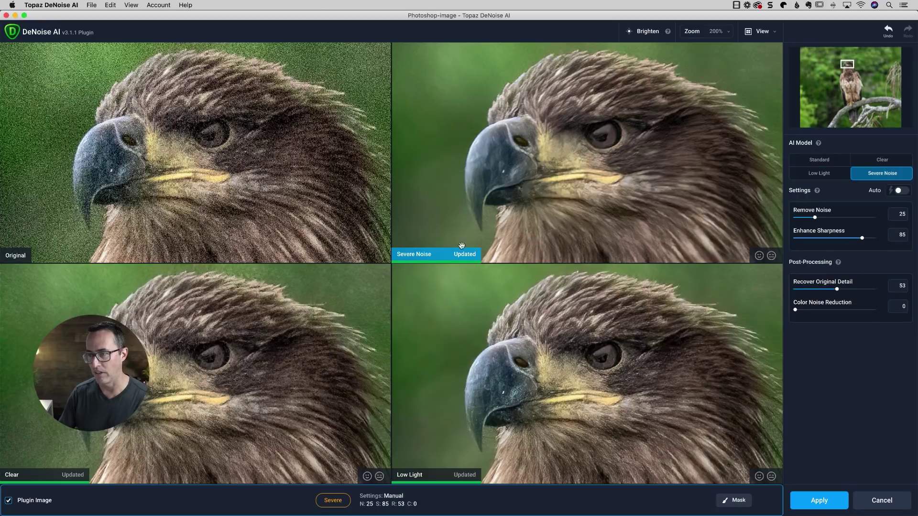
click(450, 347)
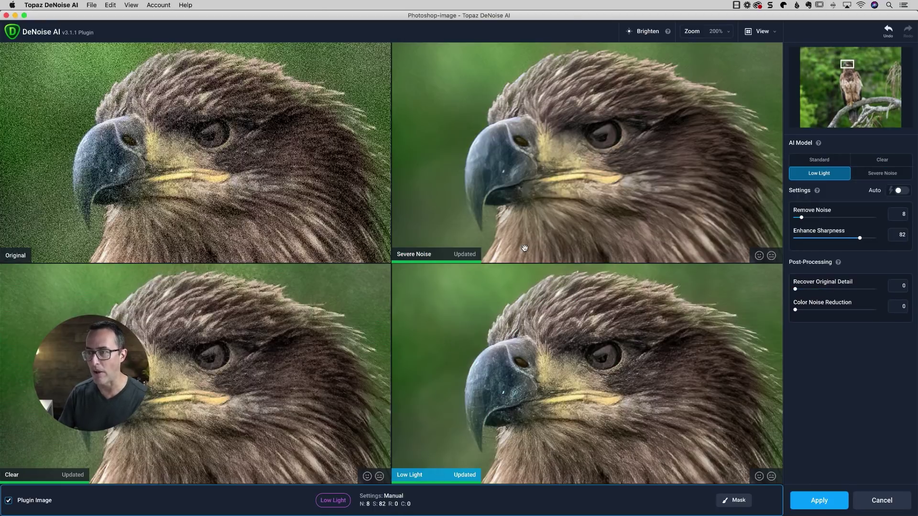
click(466, 139)
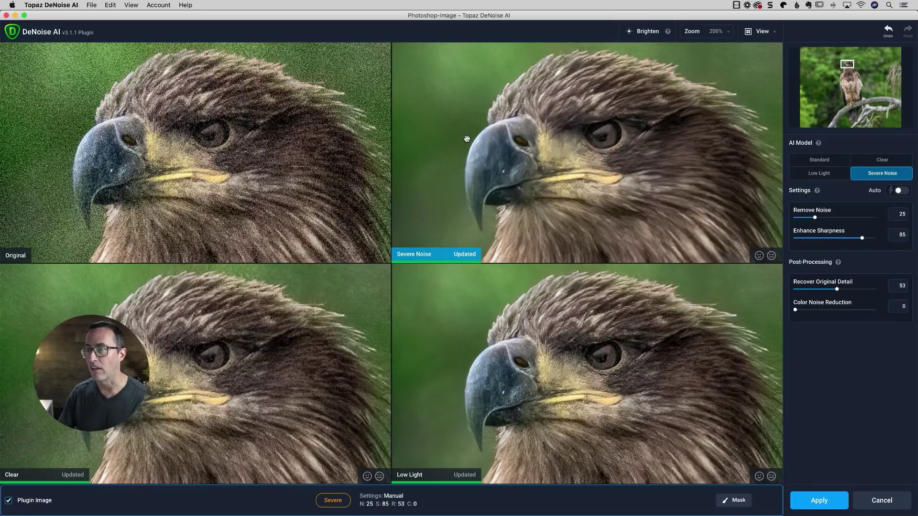
- Set the top-right pane to Standard, the bottom-right pane to Severe Noise, then select Standard
click(819, 160)
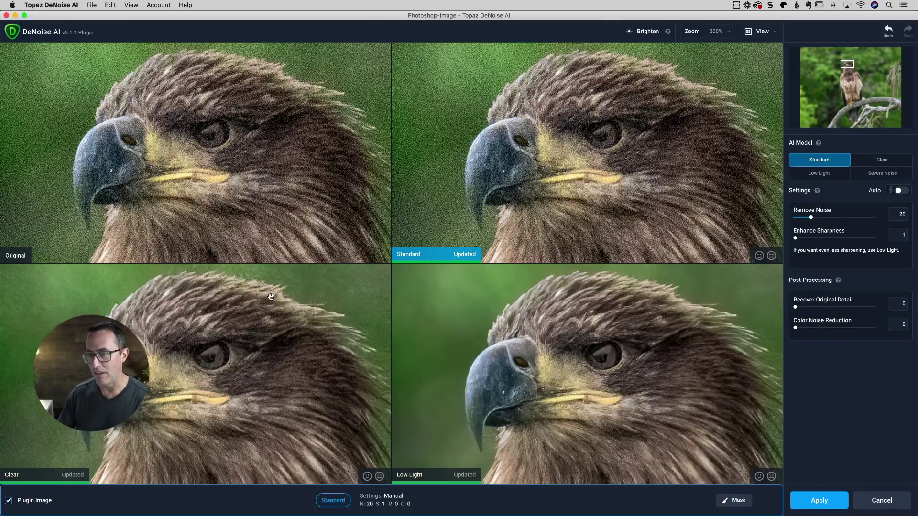
click(474, 345)
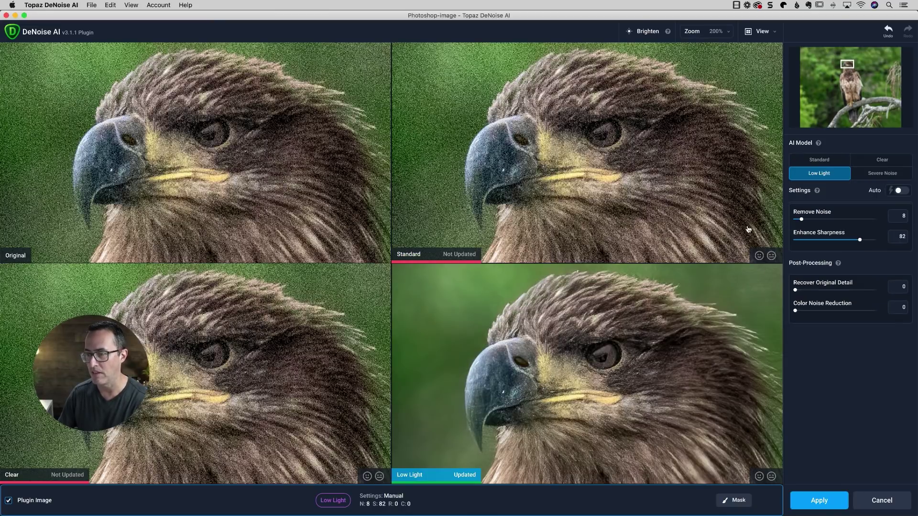
click(879, 176)
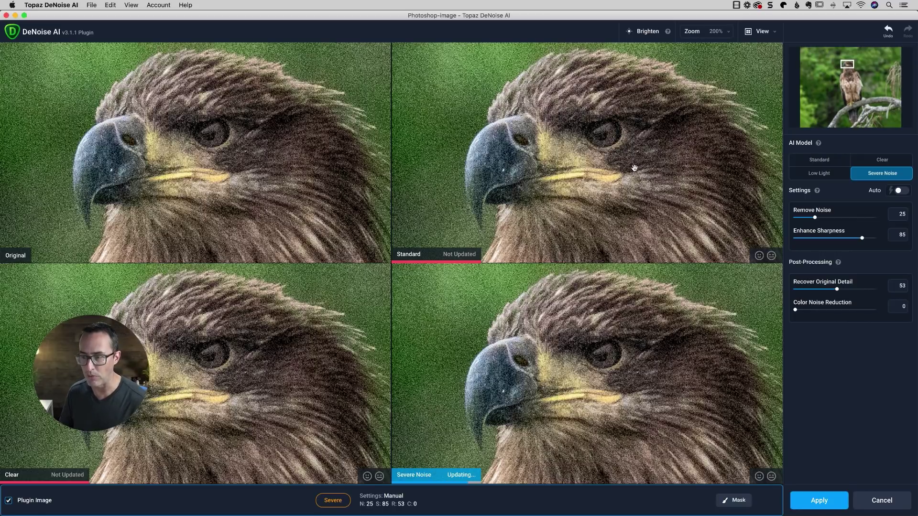
click(634, 168)
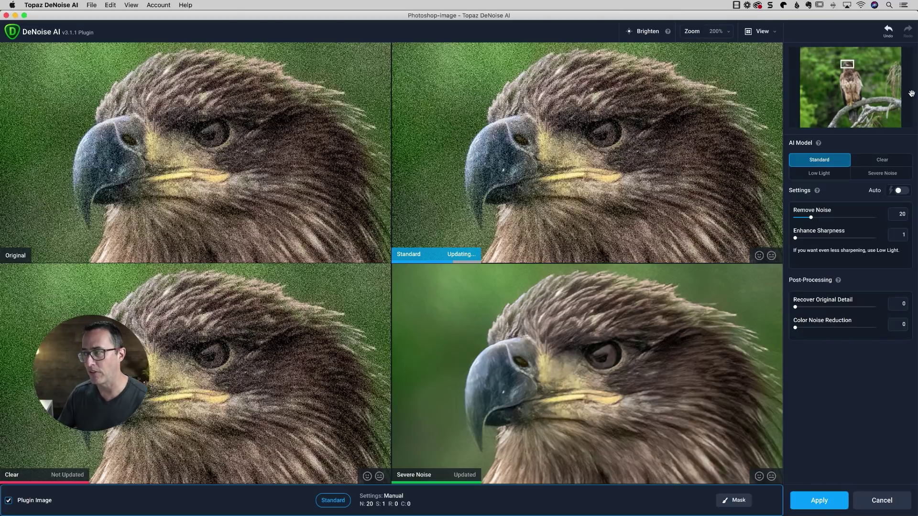
- Pick Clear, then settle on Severe Noise (noise 25, sharpness 85, detail 53)
click(871, 163)
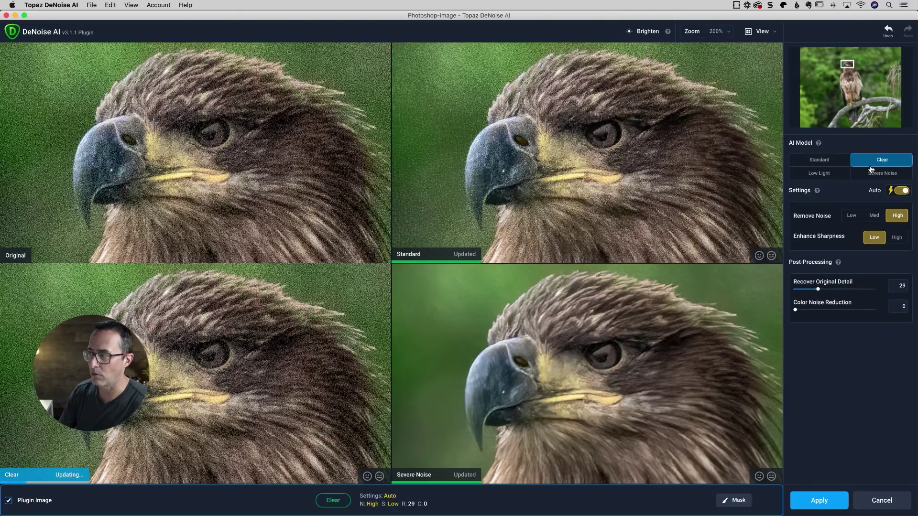
click(871, 172)
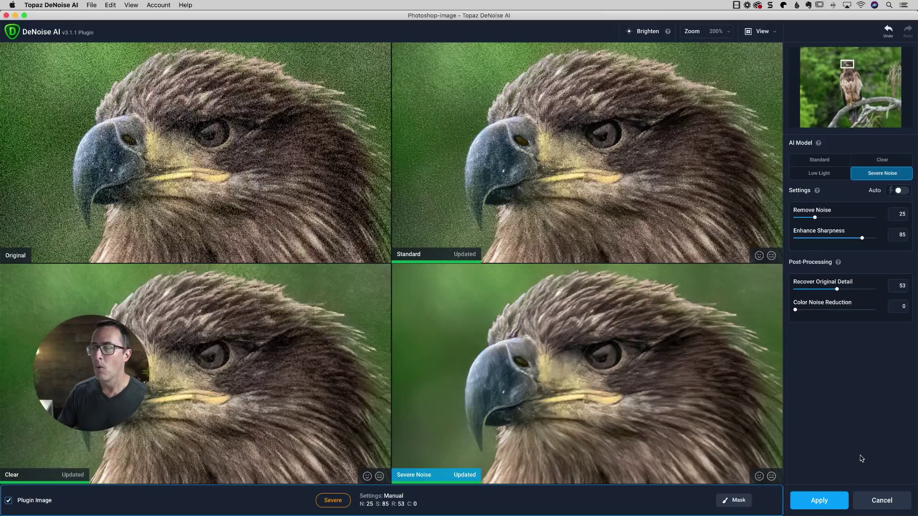